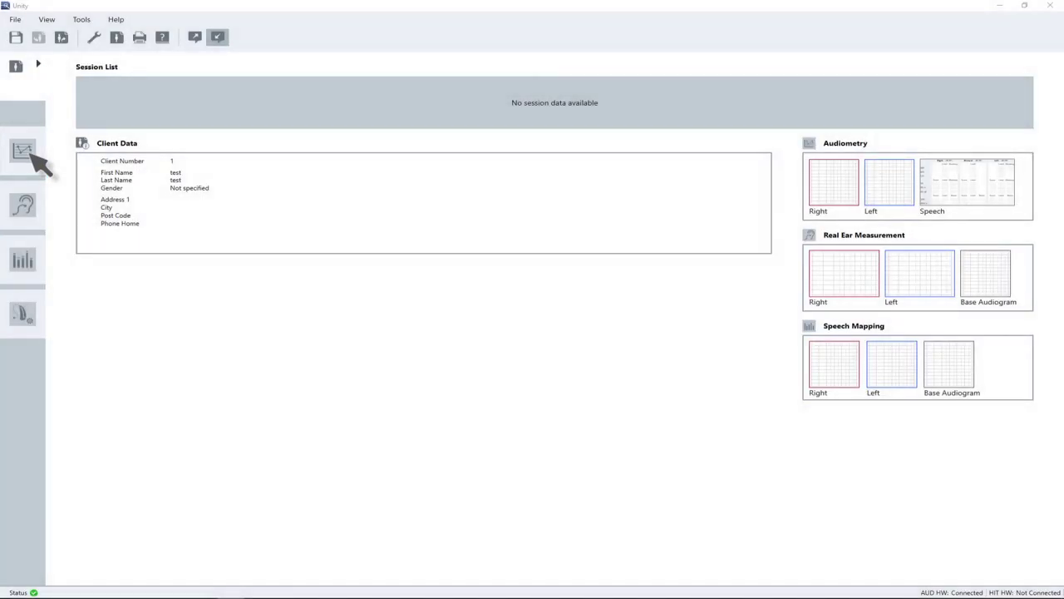
Open the client's Audiometry page from the sidebar.
left_click(33, 156)
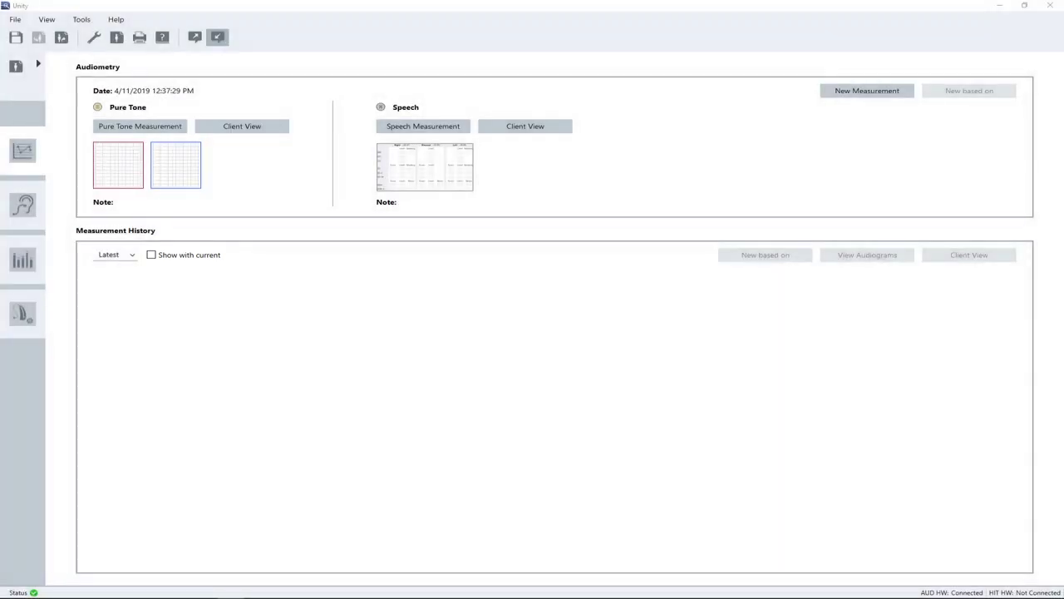
In Pure Tone Measurement, find and store a 30 dB right-ear HTL threshold at 1 kHz.
left_click(134, 126)
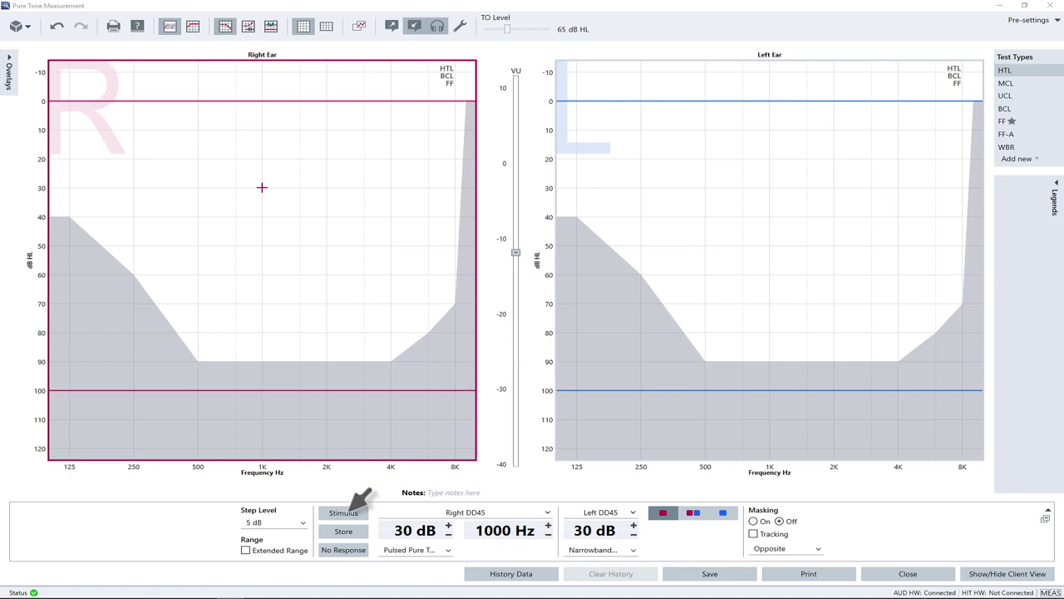
left_click(351, 509)
key("Up")
left_click(446, 524)
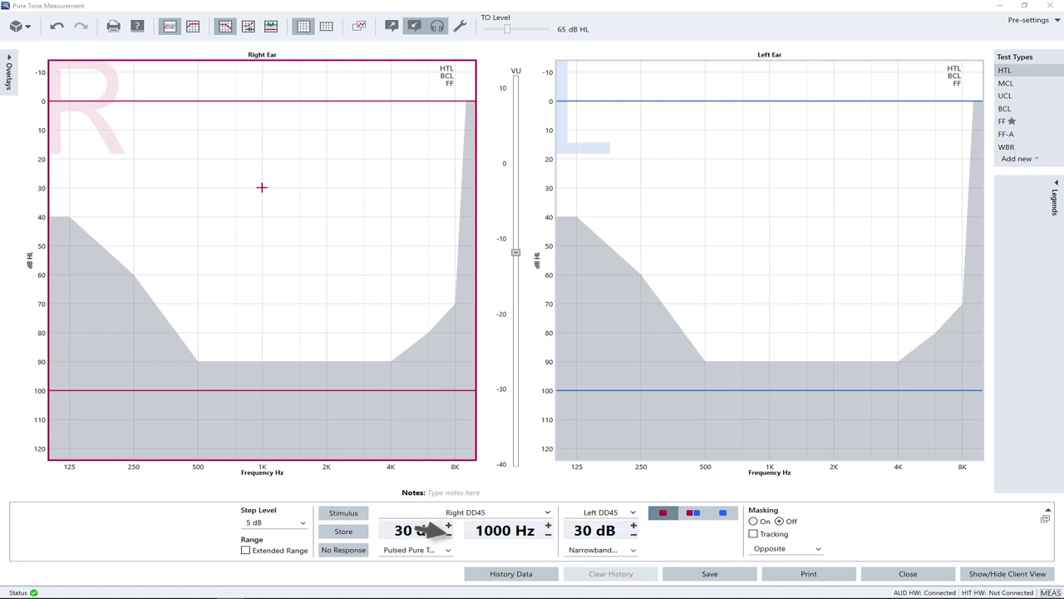
left_click(449, 534)
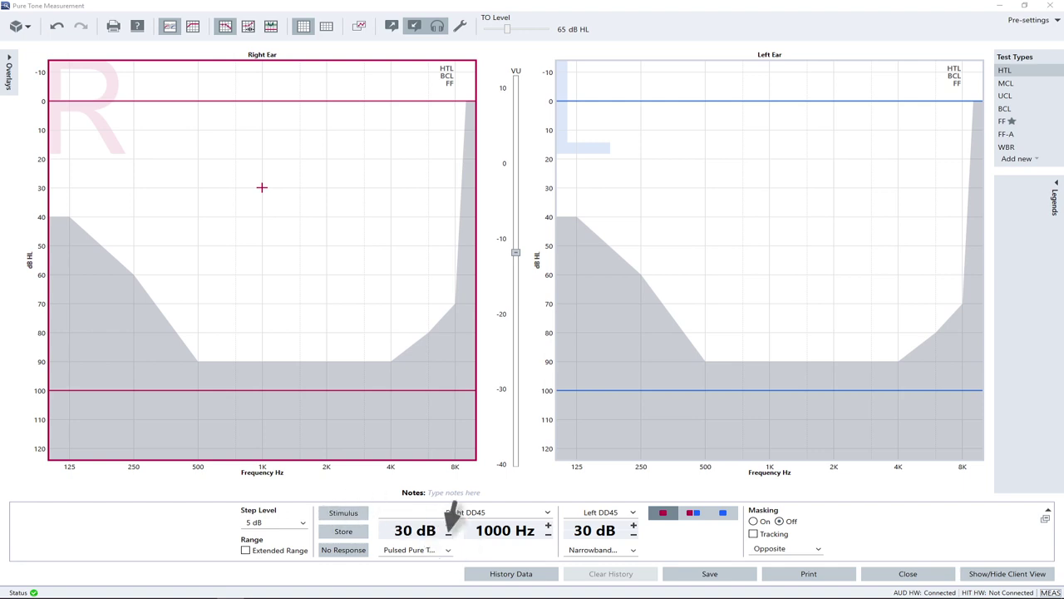
left_click(359, 513)
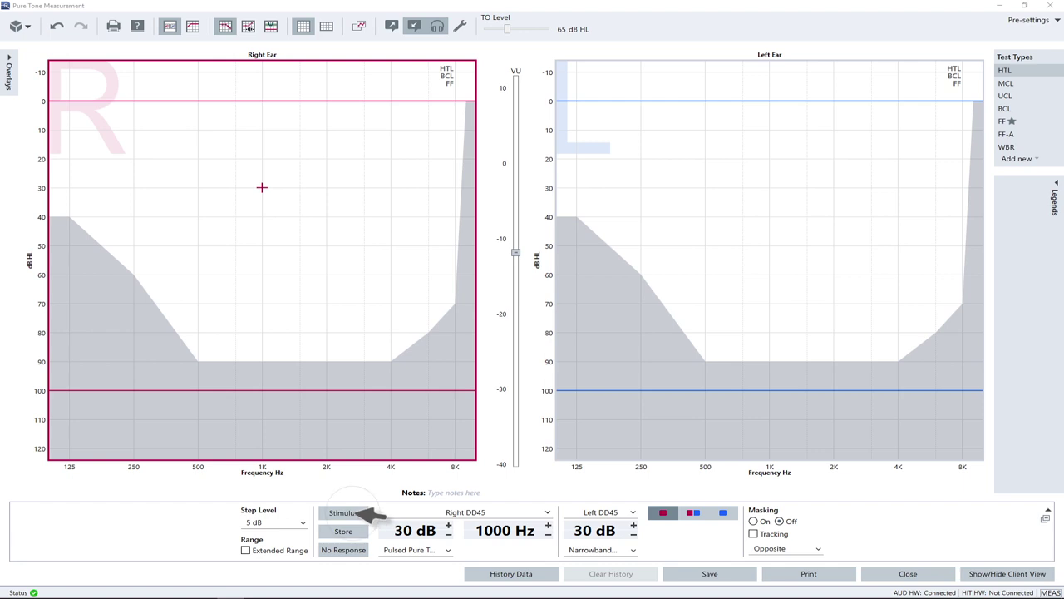
left_click(358, 526)
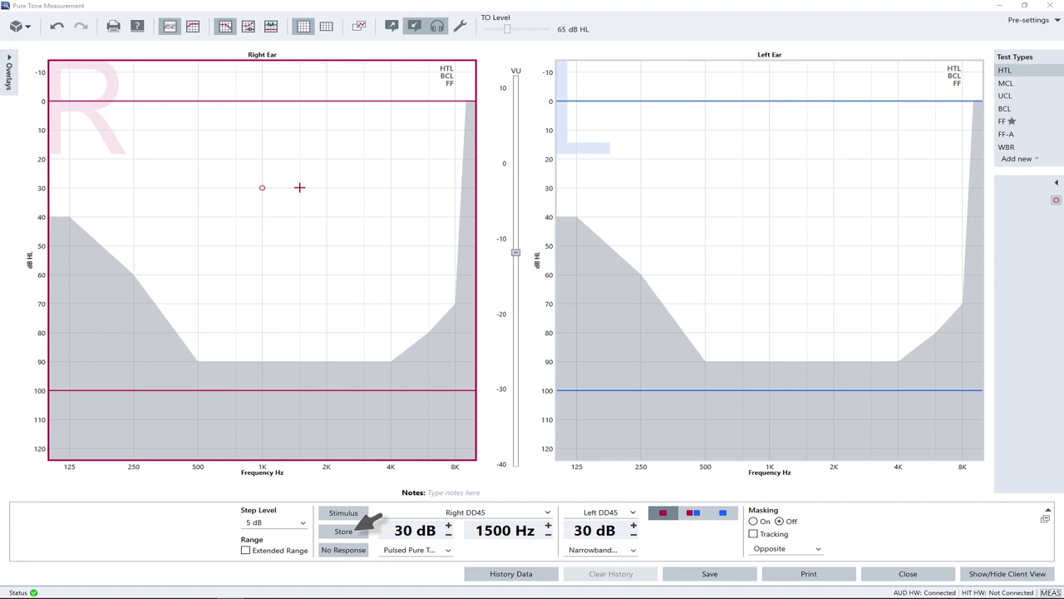
Raise the level to 35 dB, present the tone at 1500 Hz, and store the threshold.
key("Up")
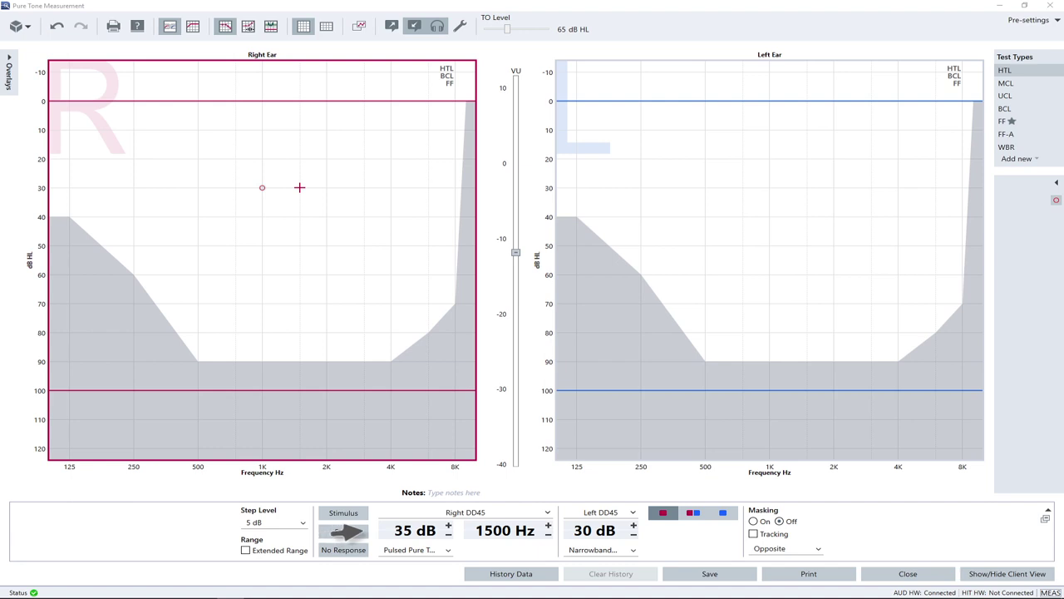
left_click(449, 526)
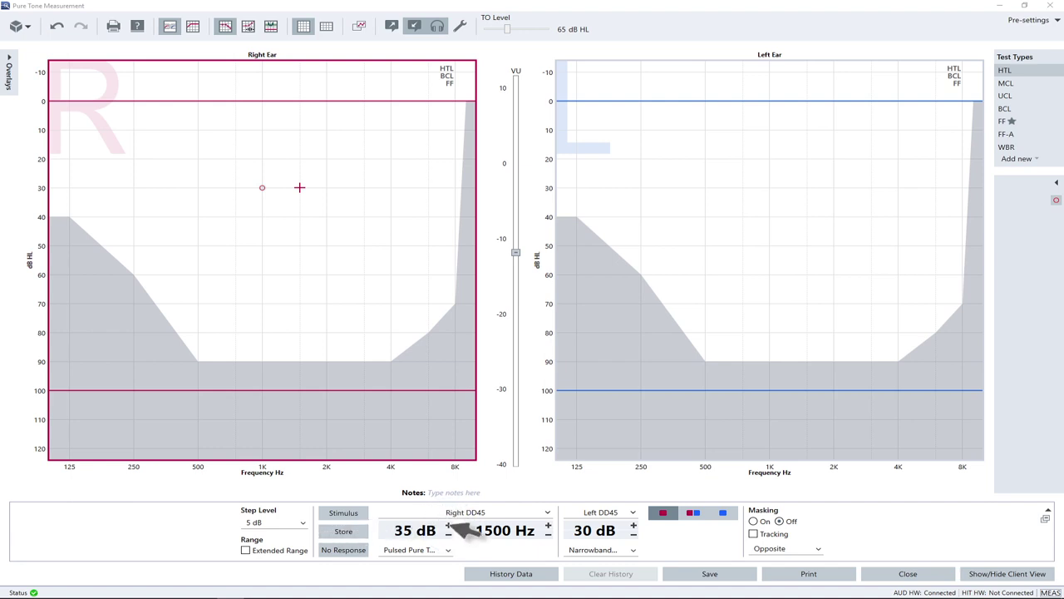
left_click(363, 513)
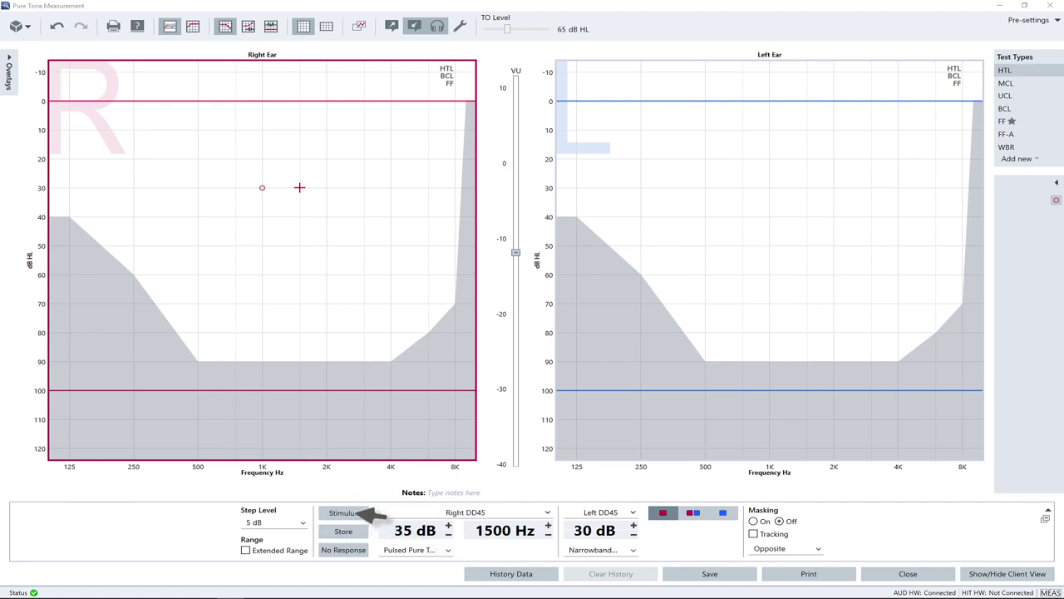
left_click(359, 527)
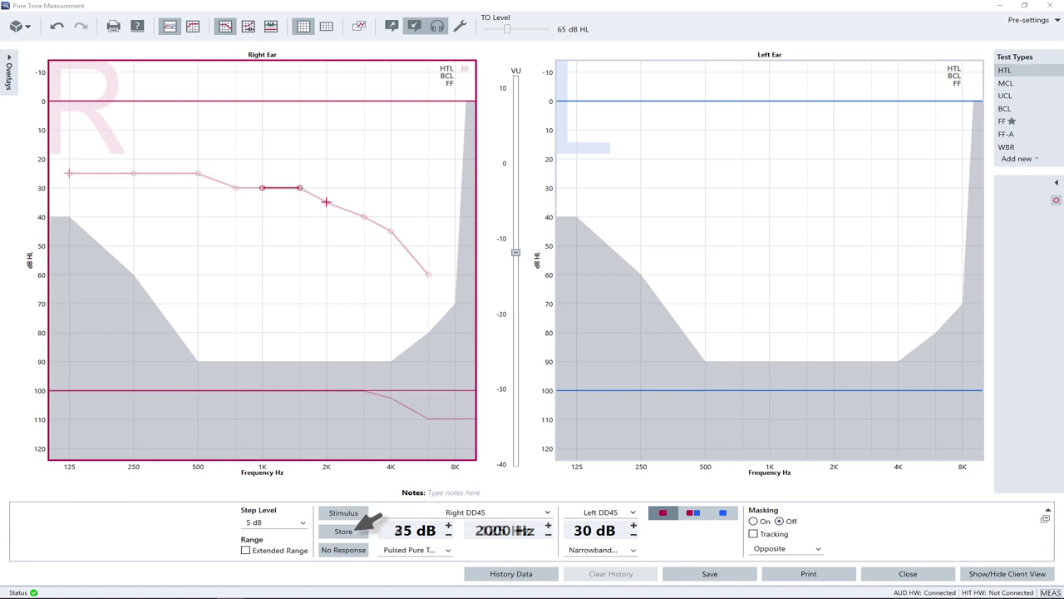
left_click(360, 529)
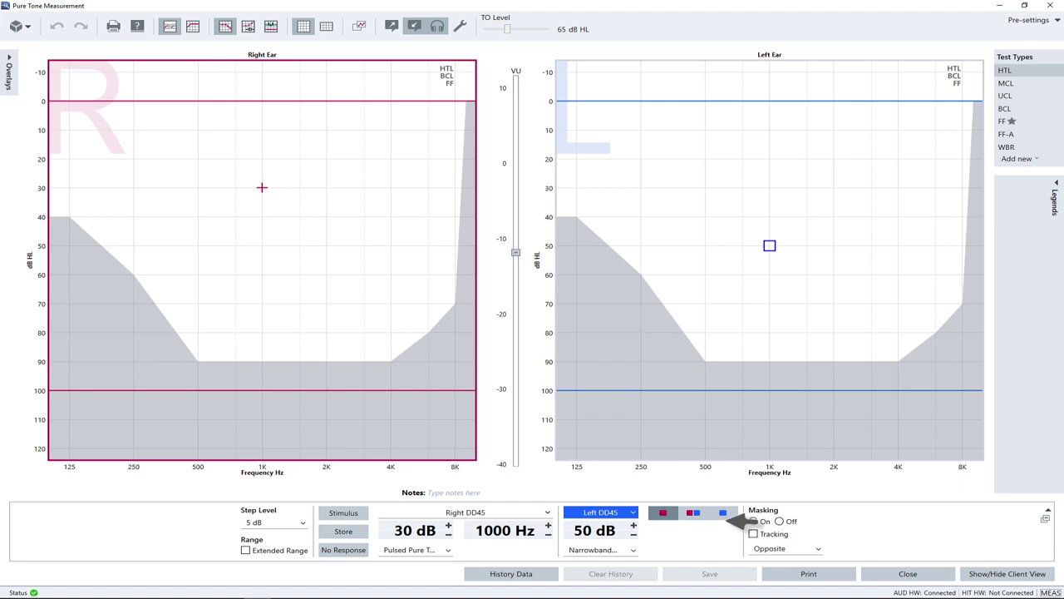
Present a bone-conduction tone and store the right-ear BCL threshold at 1 kHz.
left_click(361, 512)
left_click(353, 529)
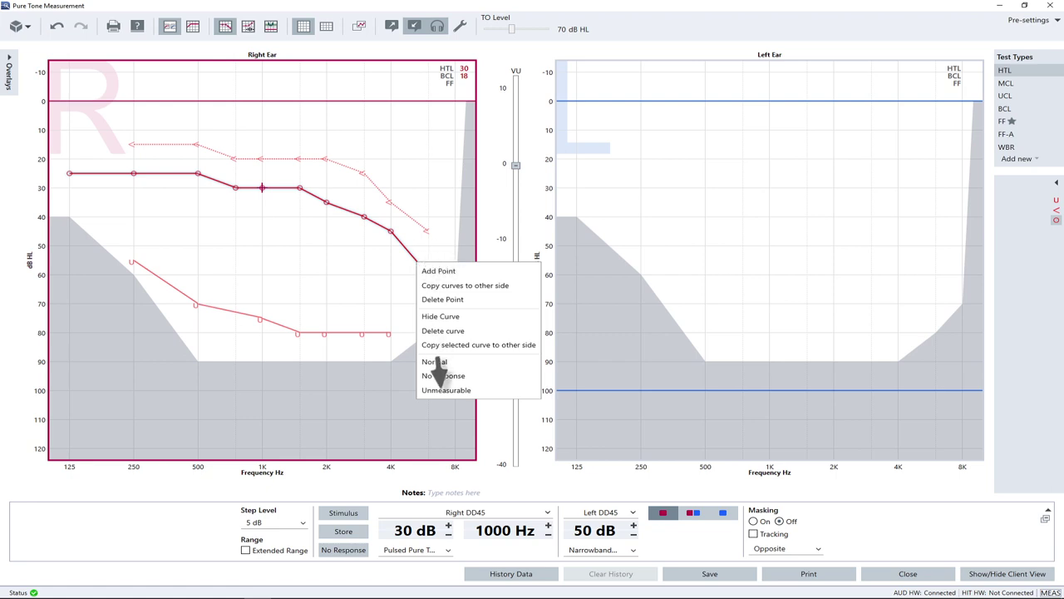
left_click(441, 390)
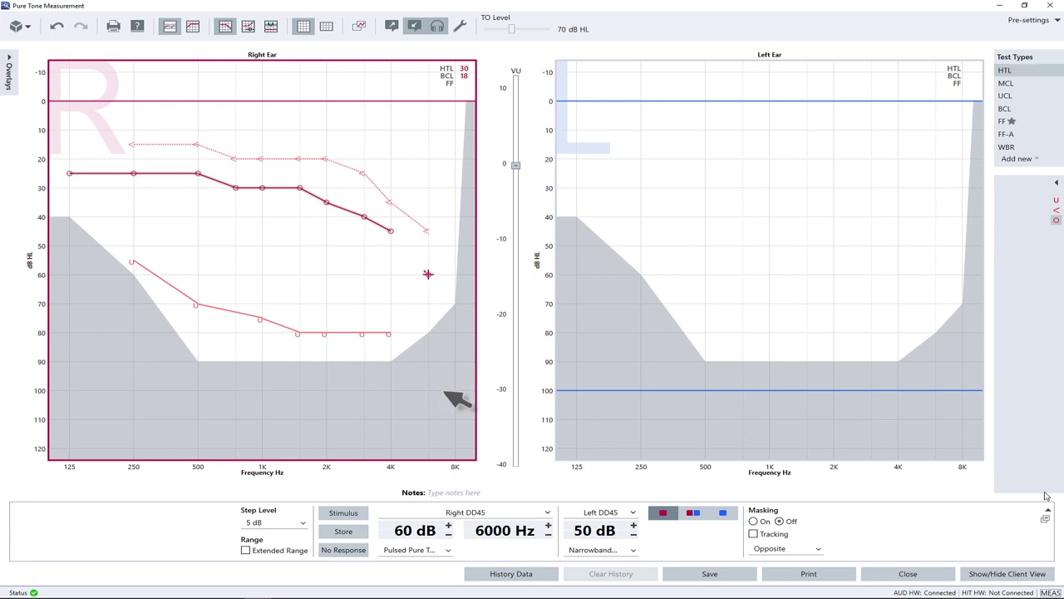
right_click(387, 229)
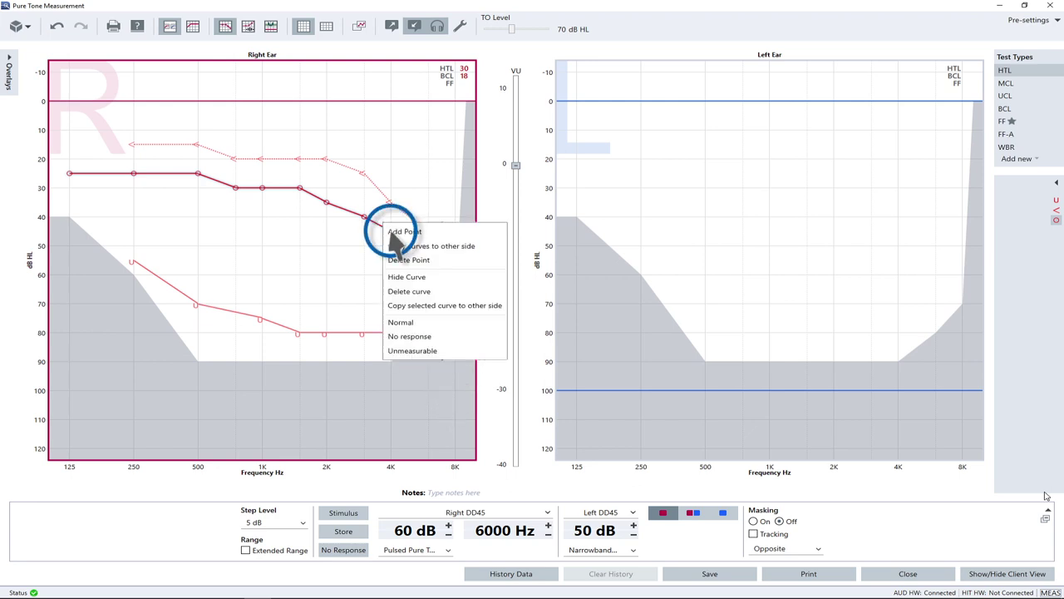
left_click(418, 335)
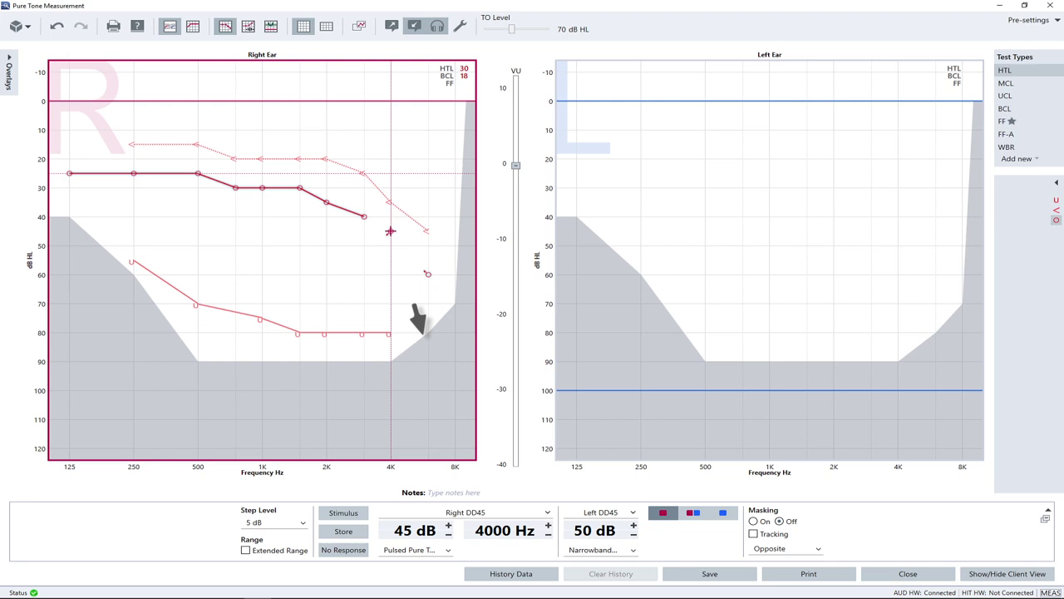
right_click(391, 233)
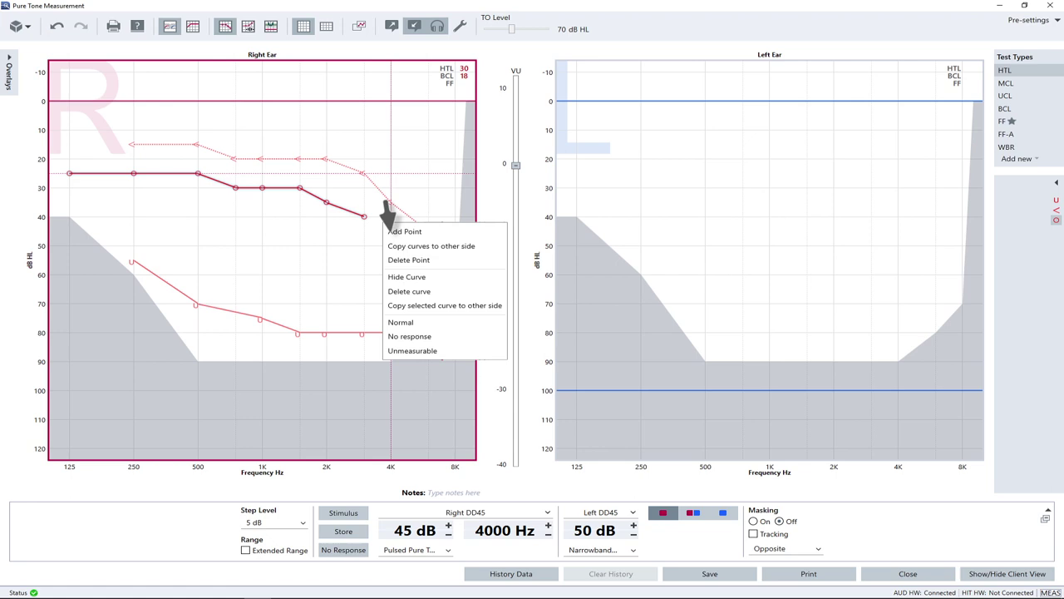
left_click(401, 321)
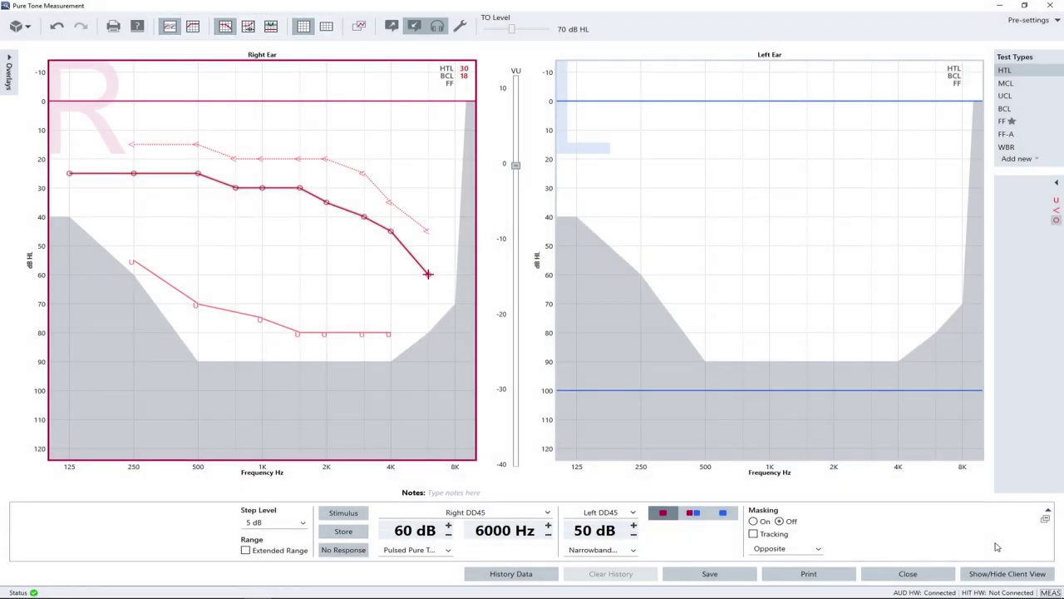
Toggle the audiogram views from combined ears to separate dB SPL, then separate dB HL charts.
left_click(193, 25)
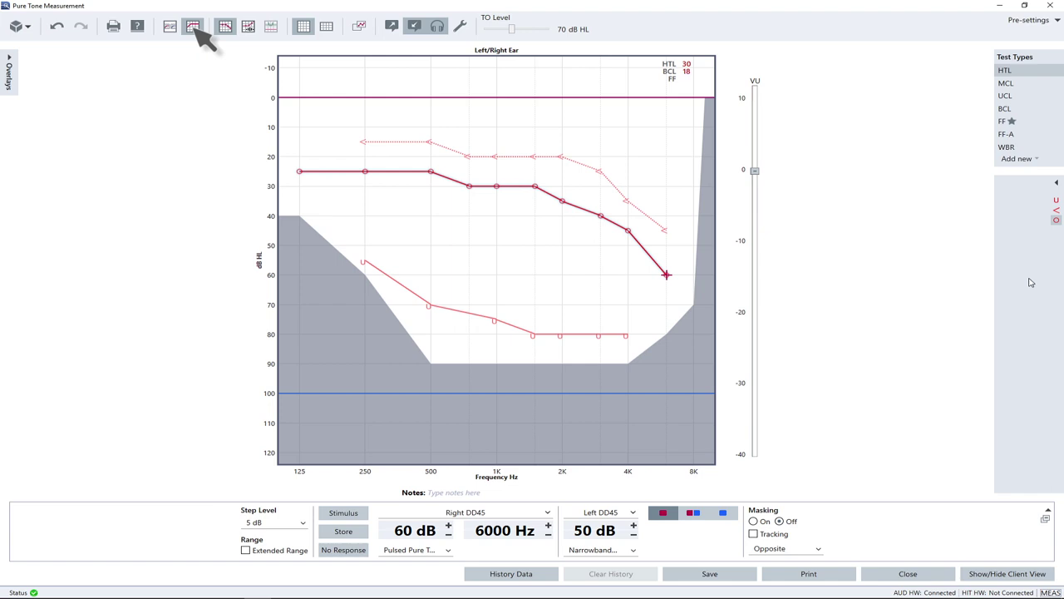
left_click(249, 27)
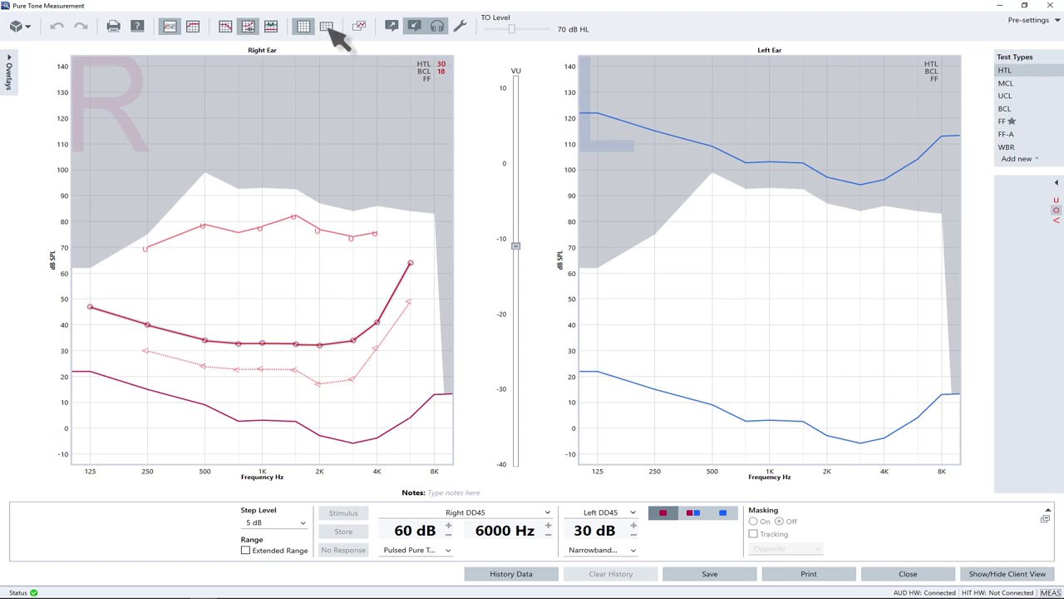
left_click(327, 26)
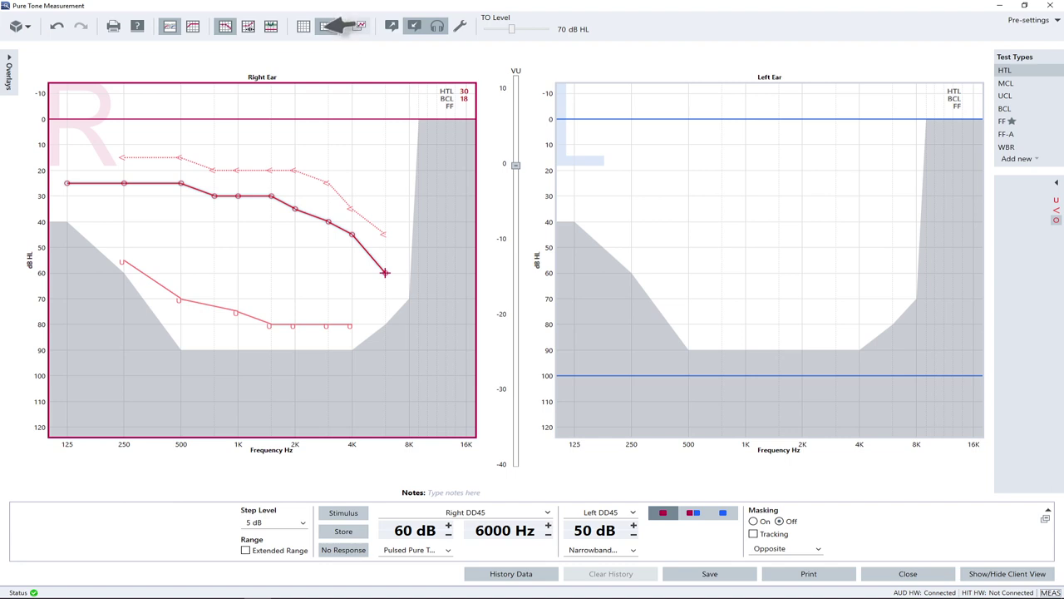
Try the Speech Banana overlay, then replace it with Speech Letters on both ear charts.
left_click(14, 60)
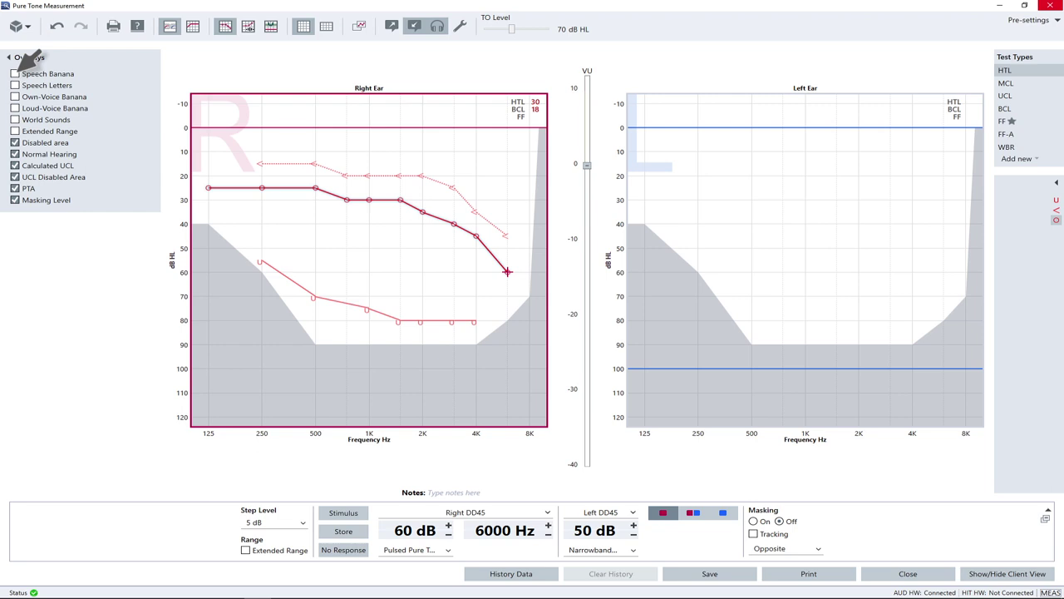
left_click(14, 73)
left_click(15, 73)
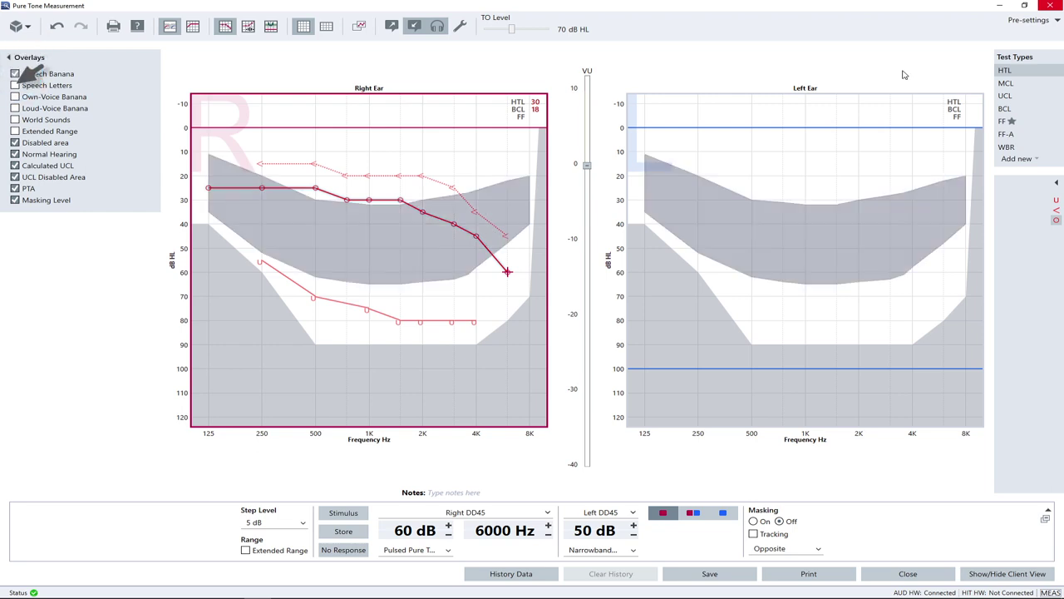
left_click(15, 85)
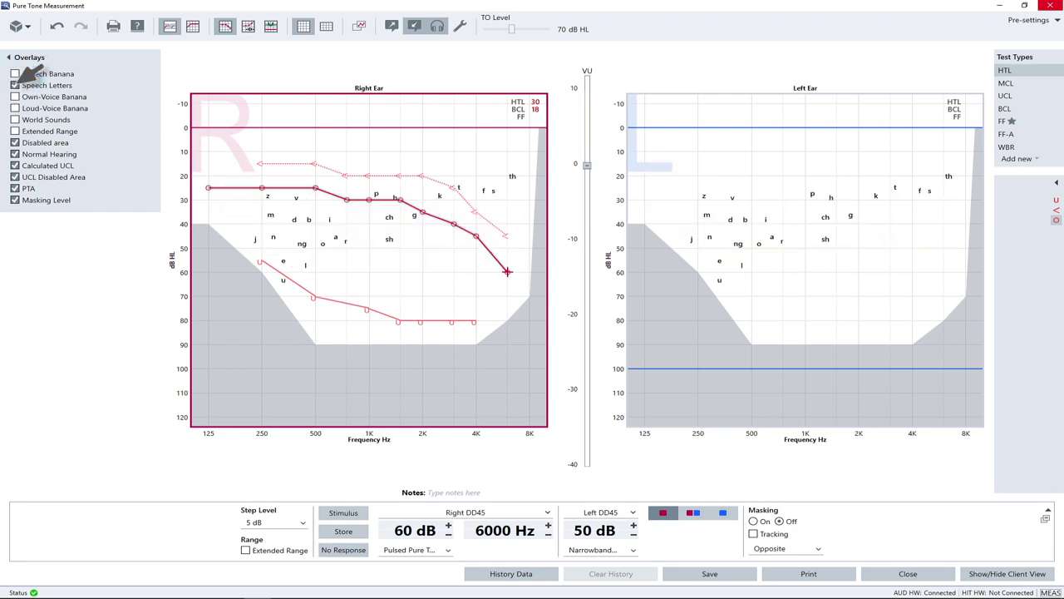
Remove the Speech Letters overlay and keep the HTL test's reset mode as No Level Preselection.
left_click(1016, 68)
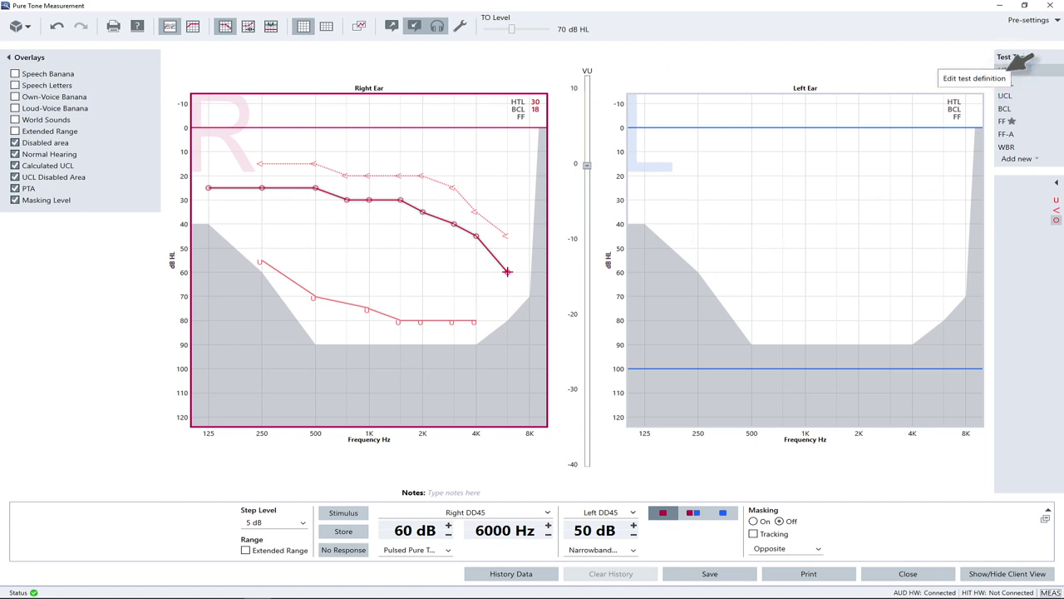
left_click(1020, 63)
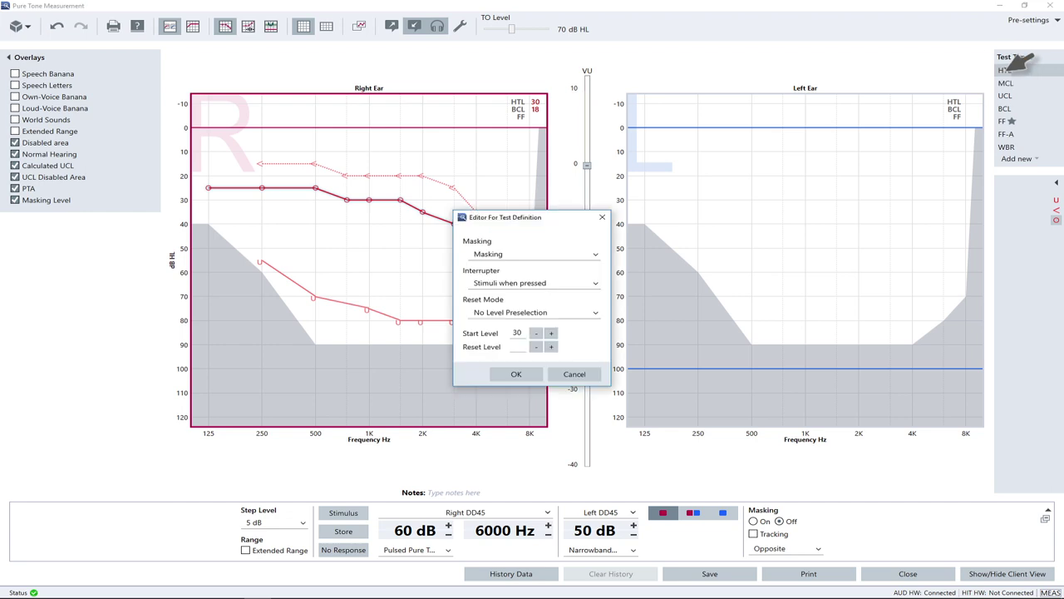
left_click(595, 312)
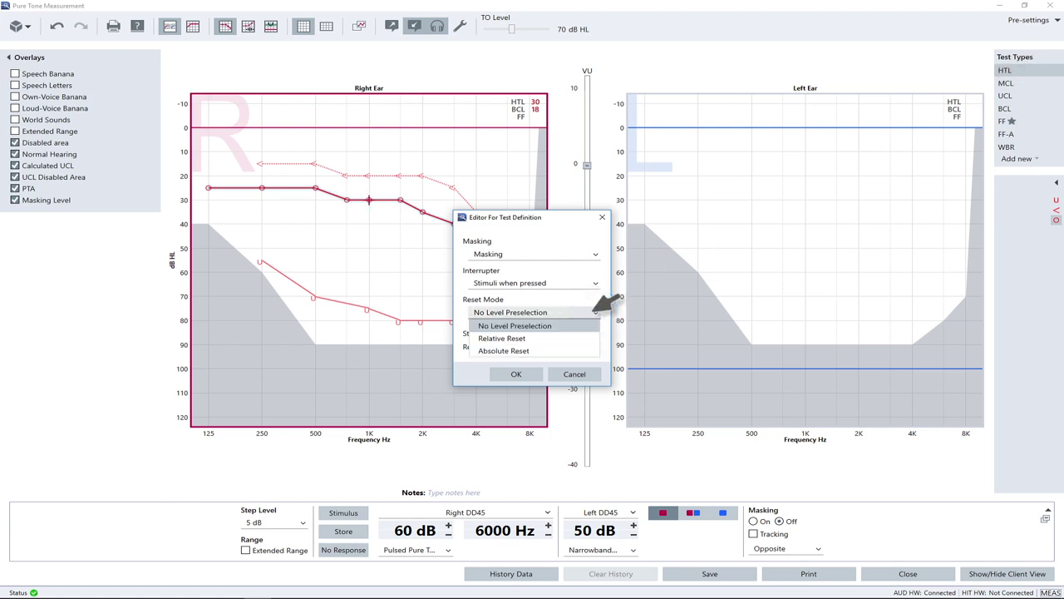
left_click(594, 311)
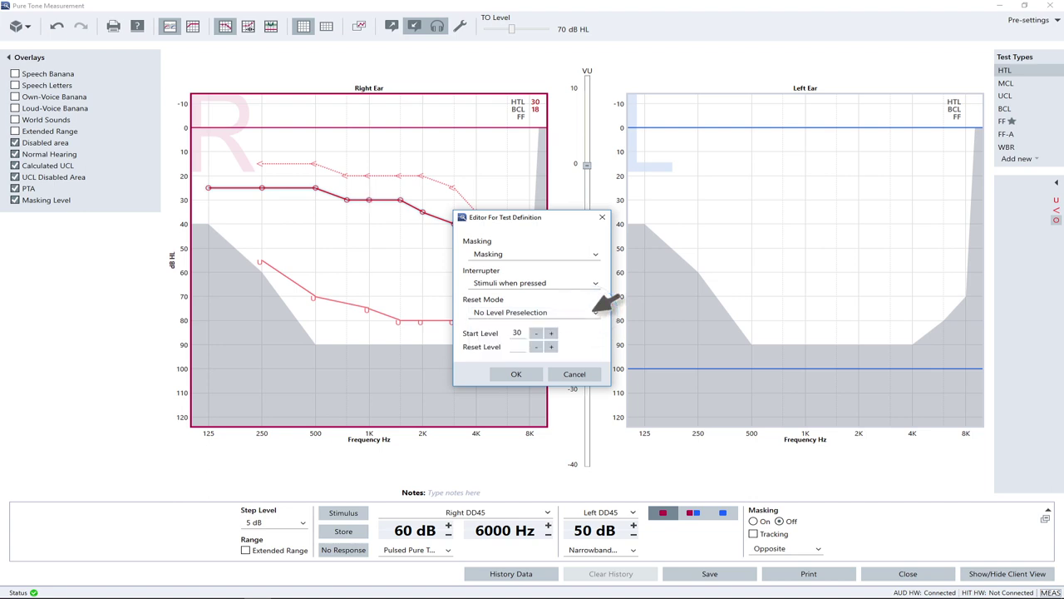
left_click(517, 374)
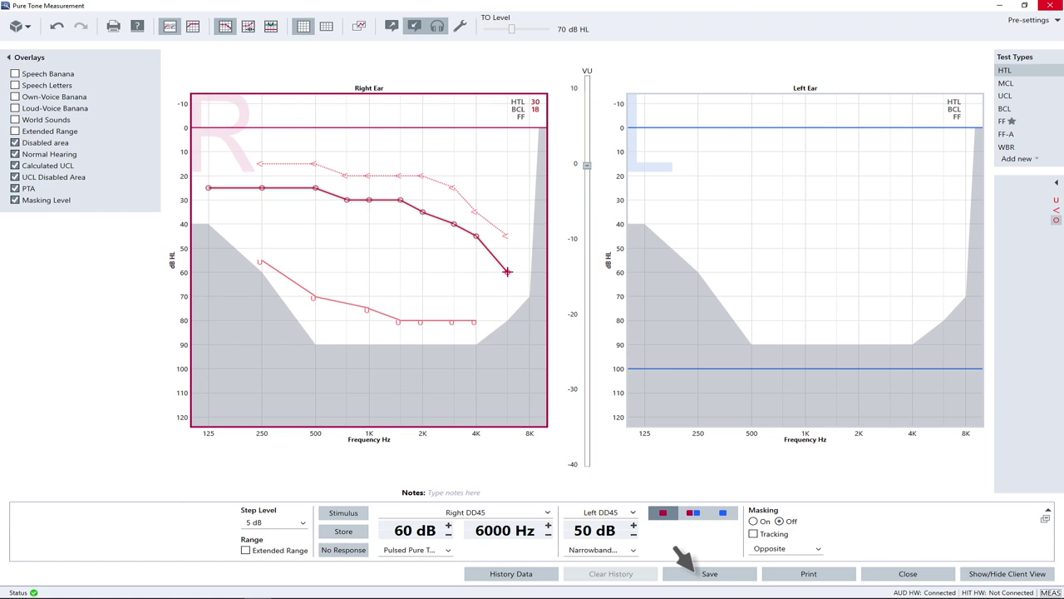
Close the saved right-ear measurement to return to the audiometry Measurement History.
left_click(887, 573)
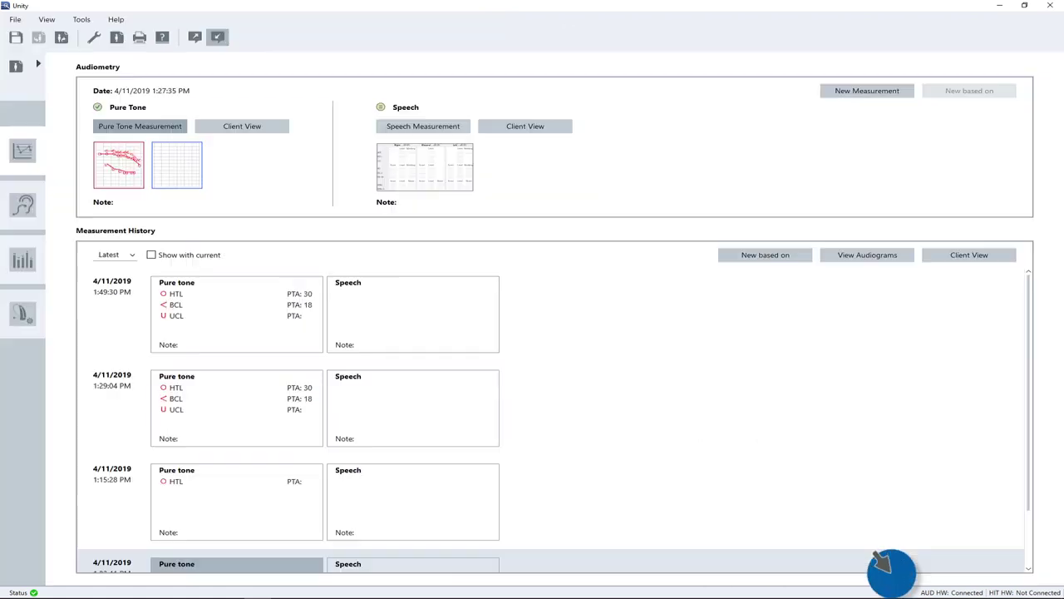